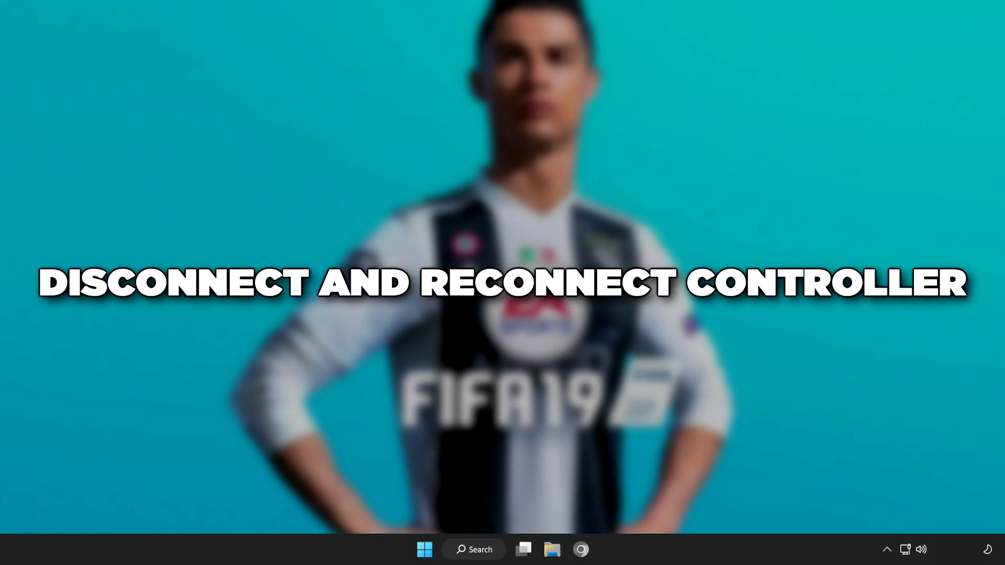
- Bring up the Windows Start menu's power options showing Sleep, Shut down and Restart
left_click(425, 550)
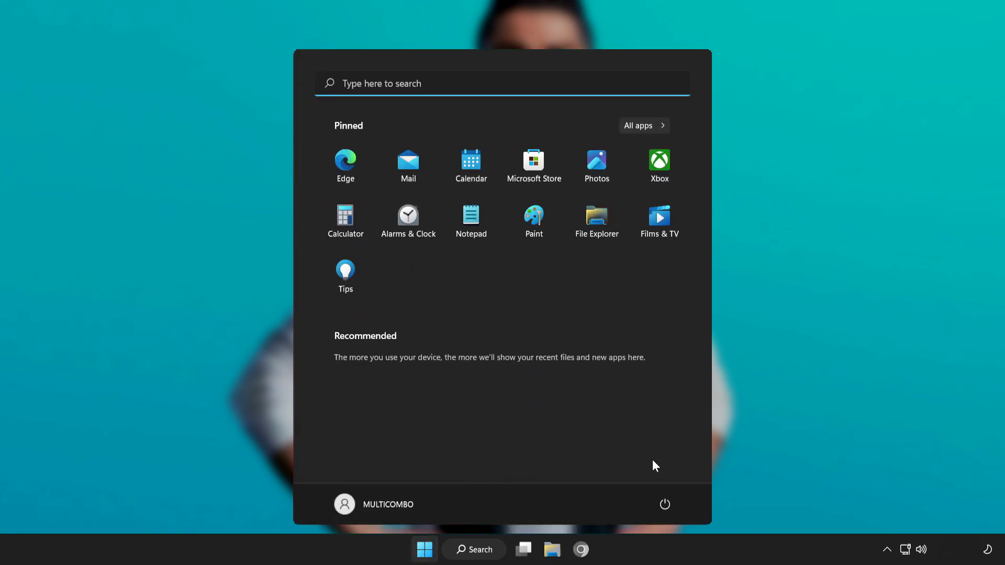
left_click(665, 504)
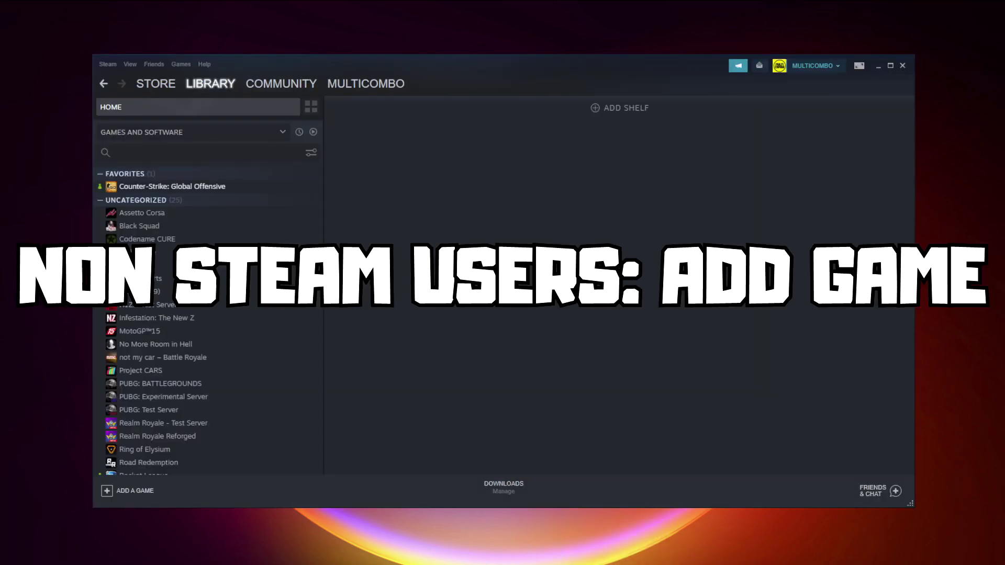
- Add YOUR PROBLEMATIC GAME as a non-Steam game, then scroll the library to locate it
left_click(132, 491)
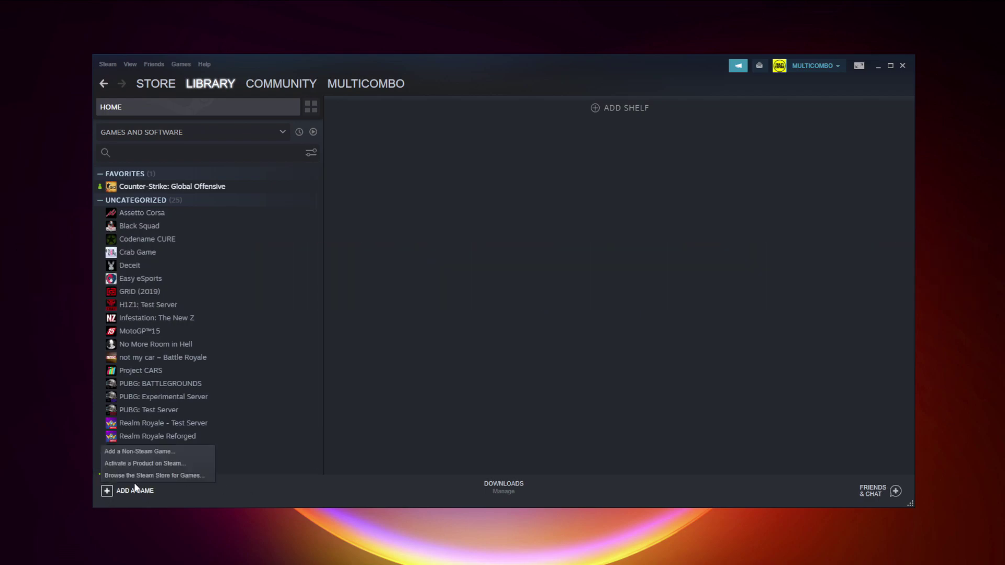
left_click(136, 454)
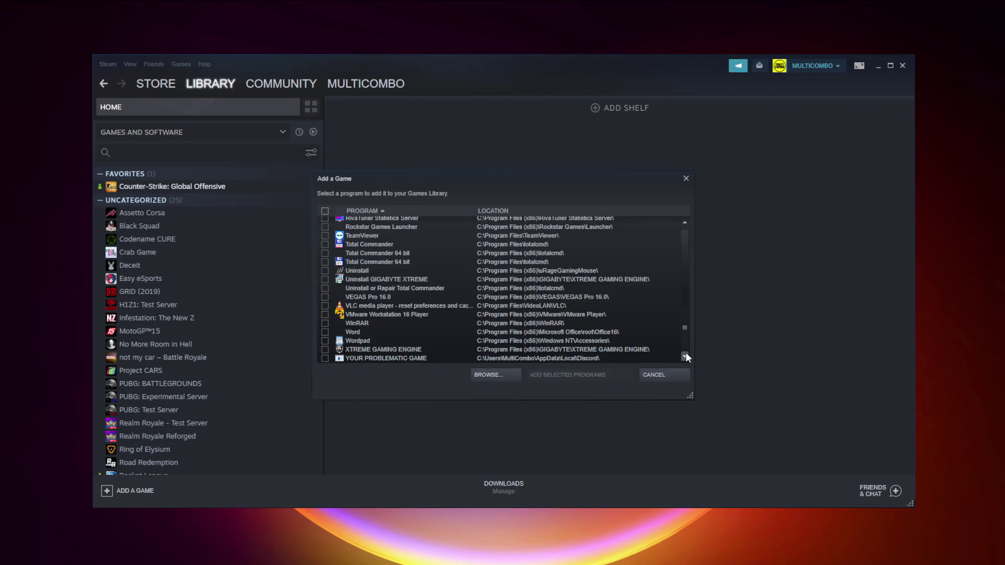
left_click(372, 358)
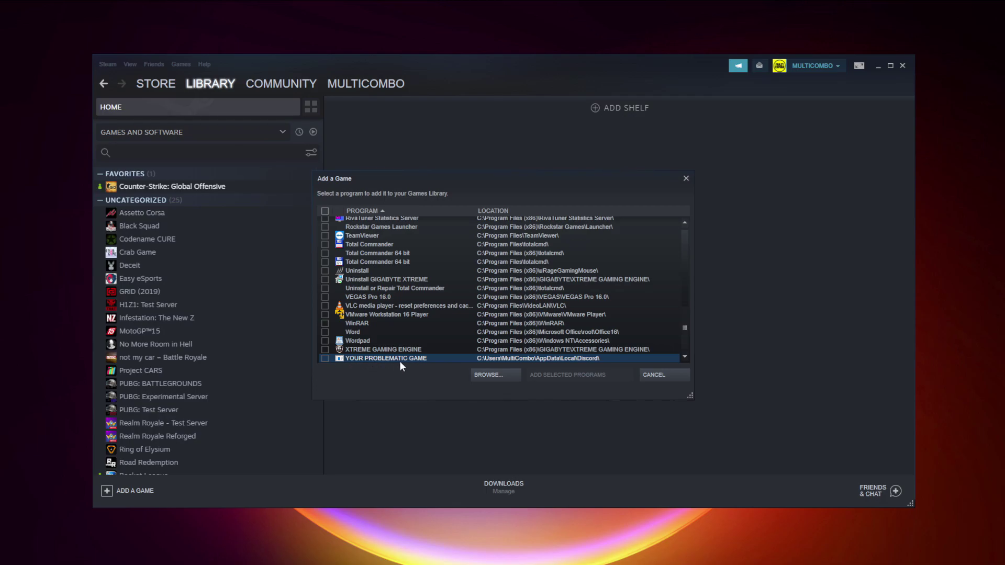
left_click(324, 358)
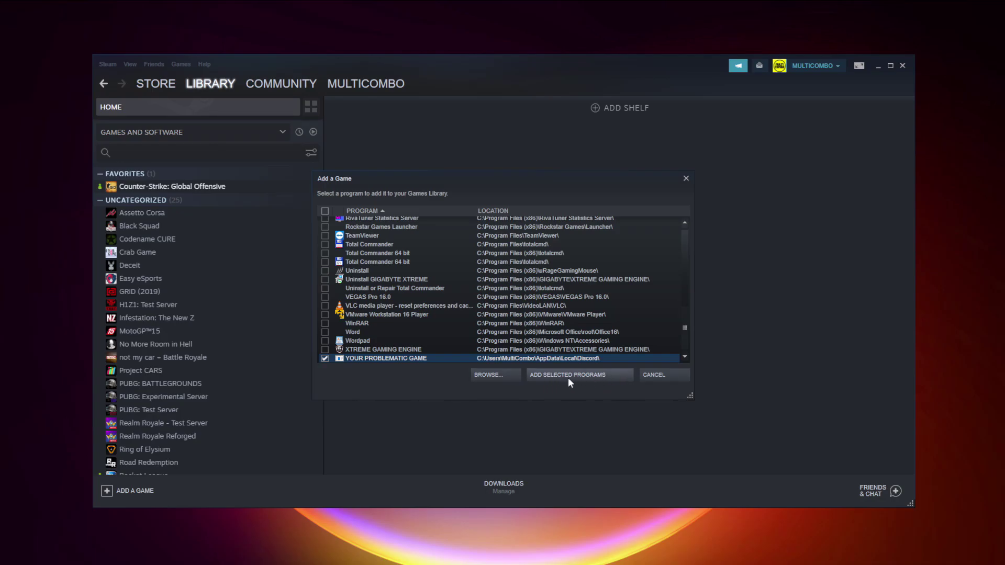
left_click(586, 379)
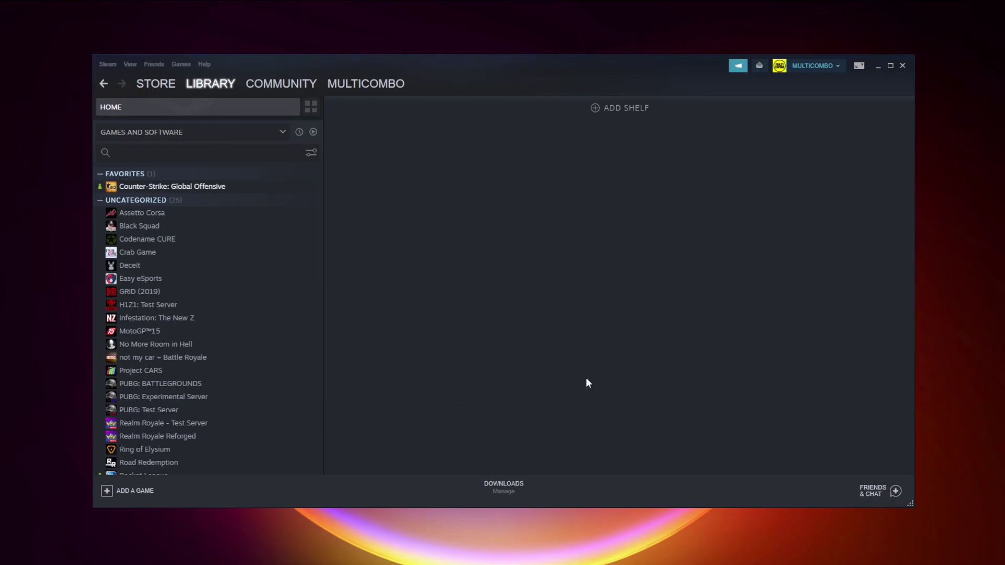
scroll(290, 340, "down", 3)
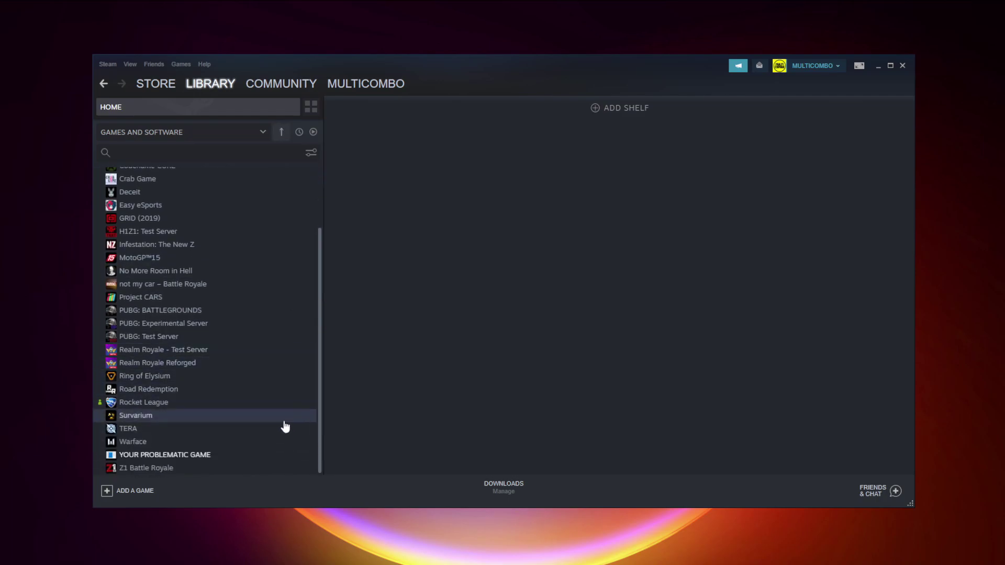
- Select YOUR PROBLEMATIC GAME in the library, then open Steam Settings on the Controller page
left_click(195, 458)
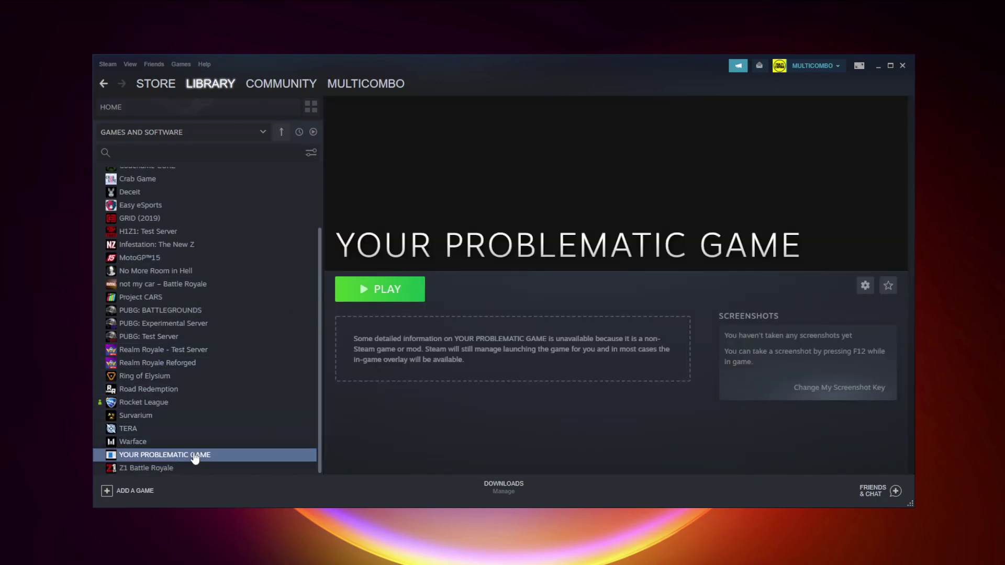
left_click(105, 64)
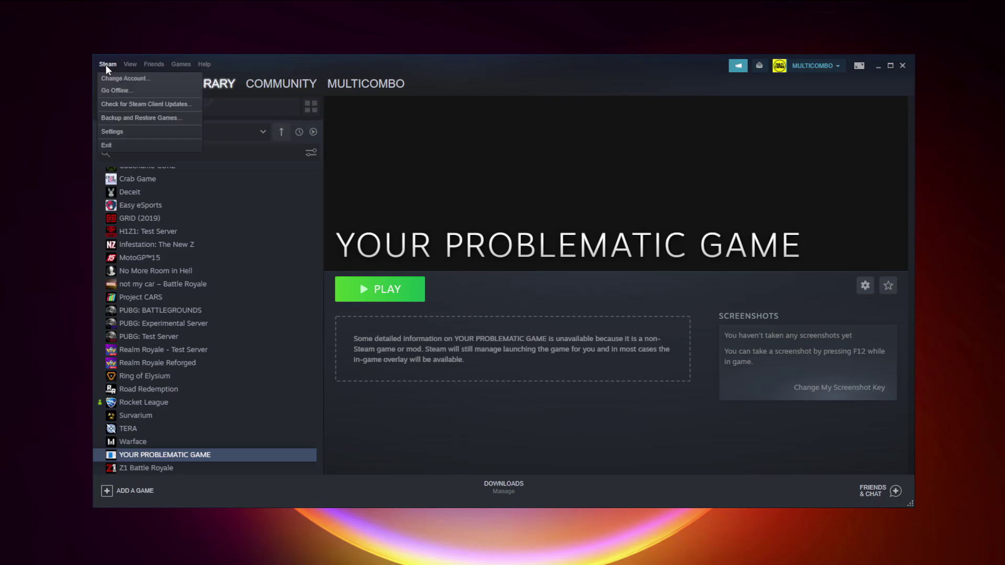
left_click(126, 132)
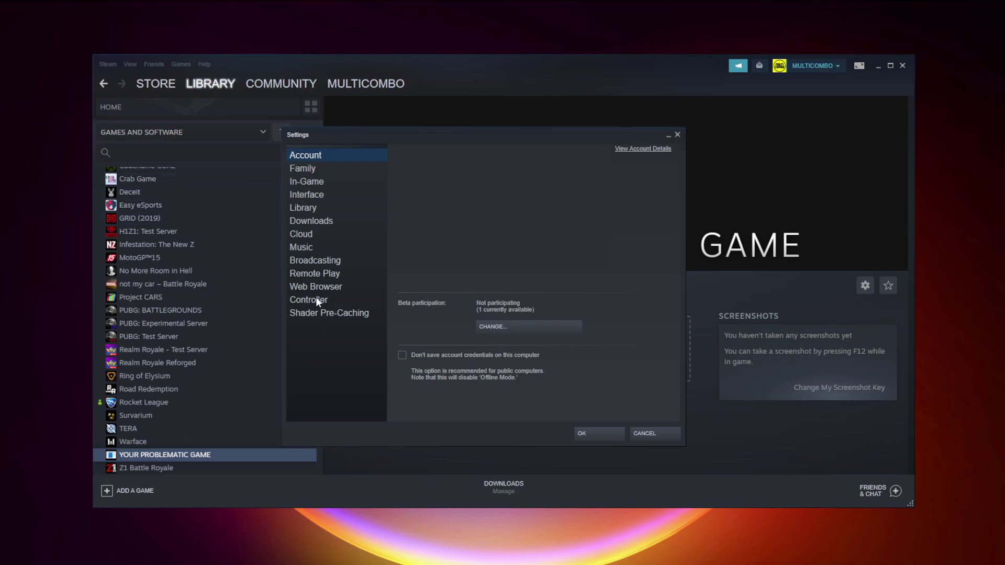
left_click(330, 301)
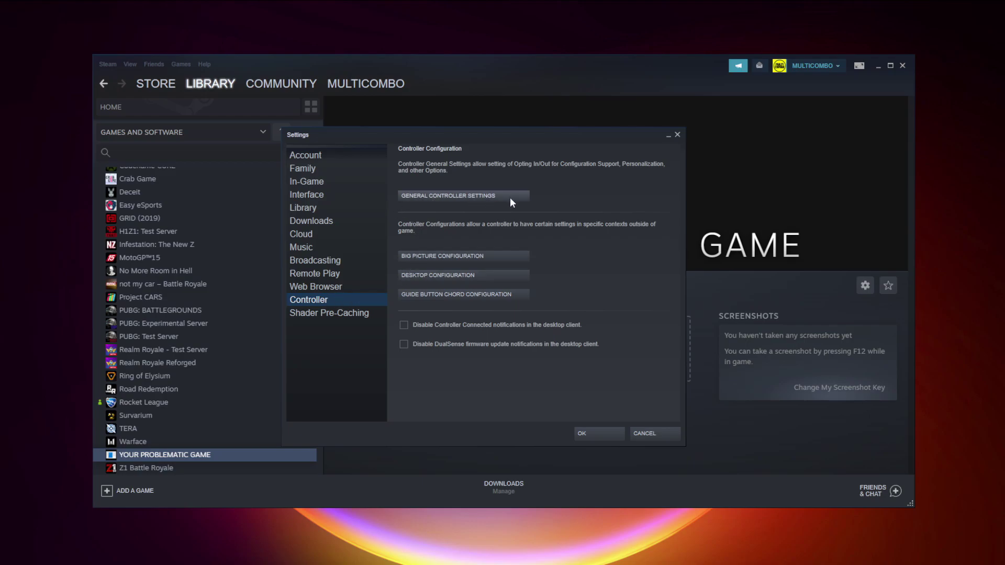
- Enable Xbox Configuration Support, calibrate the Xbox 360 Controller, and return to the Controller page
left_click(464, 198)
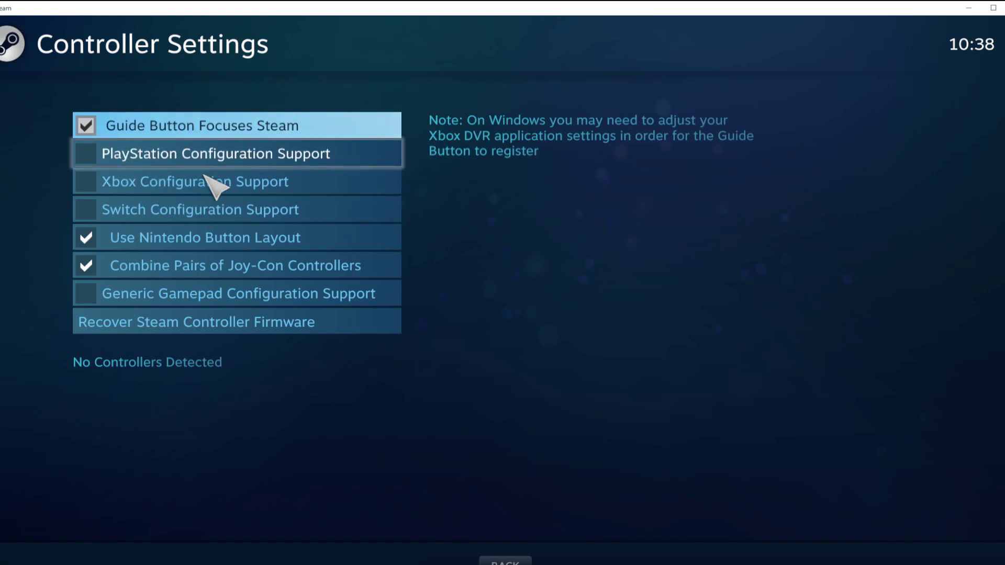
left_click(91, 181)
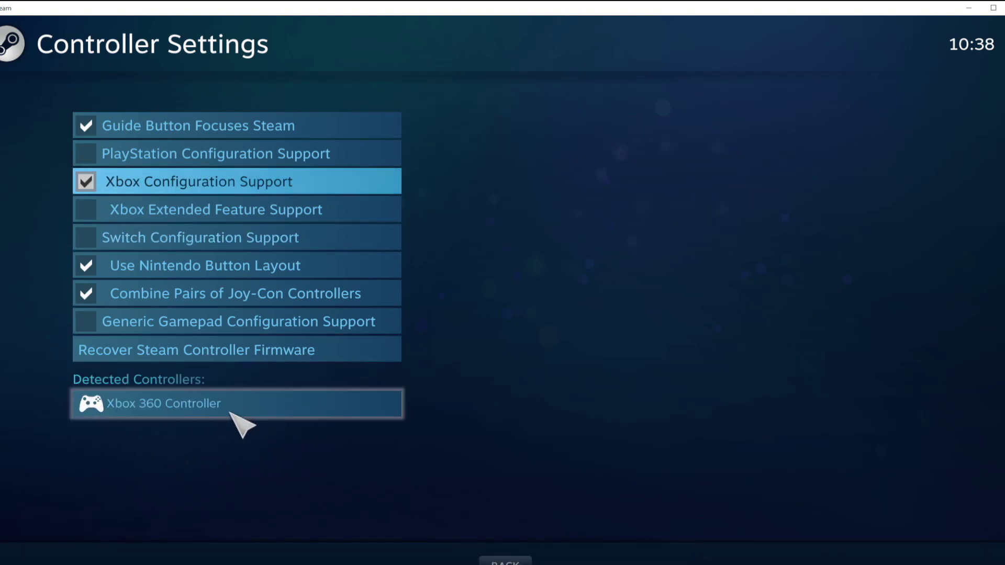
left_click(278, 409)
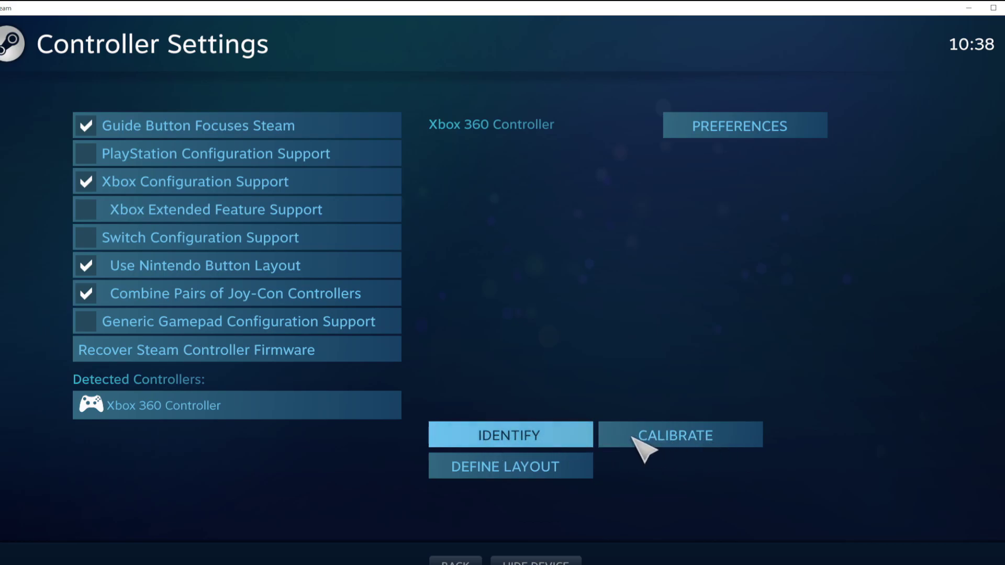
left_click(681, 441)
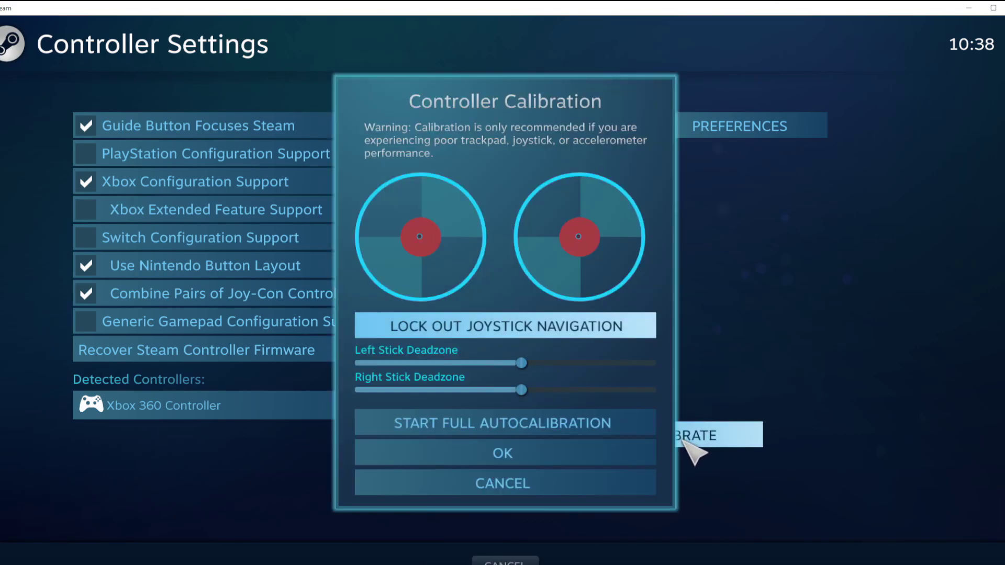
key("Escape")
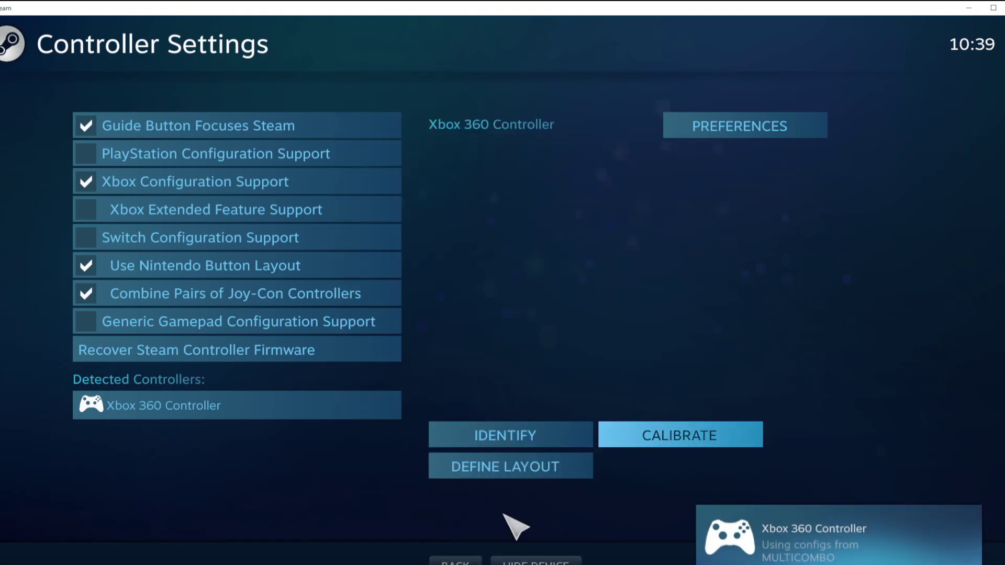
key("Escape")
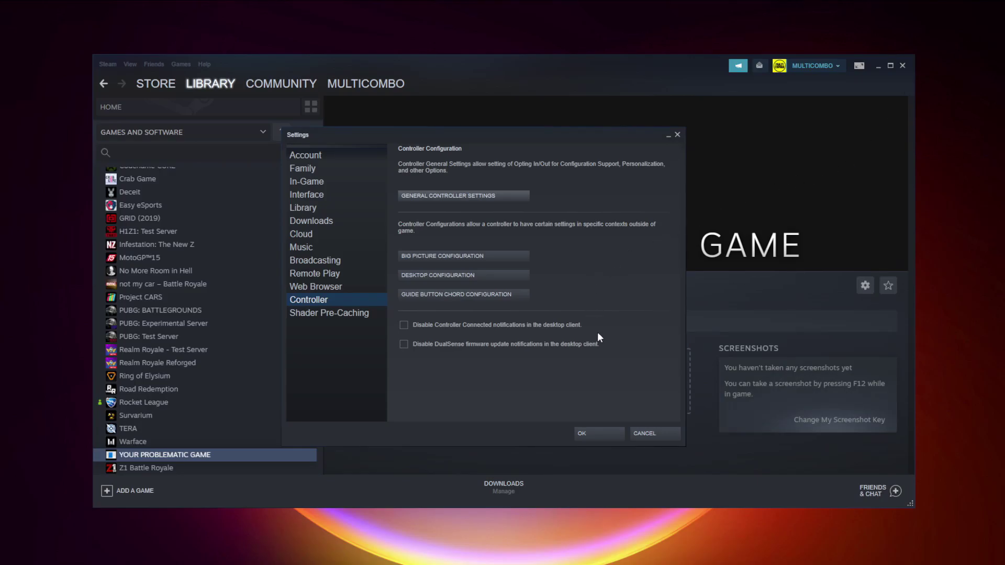
- Leave the Settings window, landing on Big Picture's home screen with Store, Library and Community
left_click(598, 432)
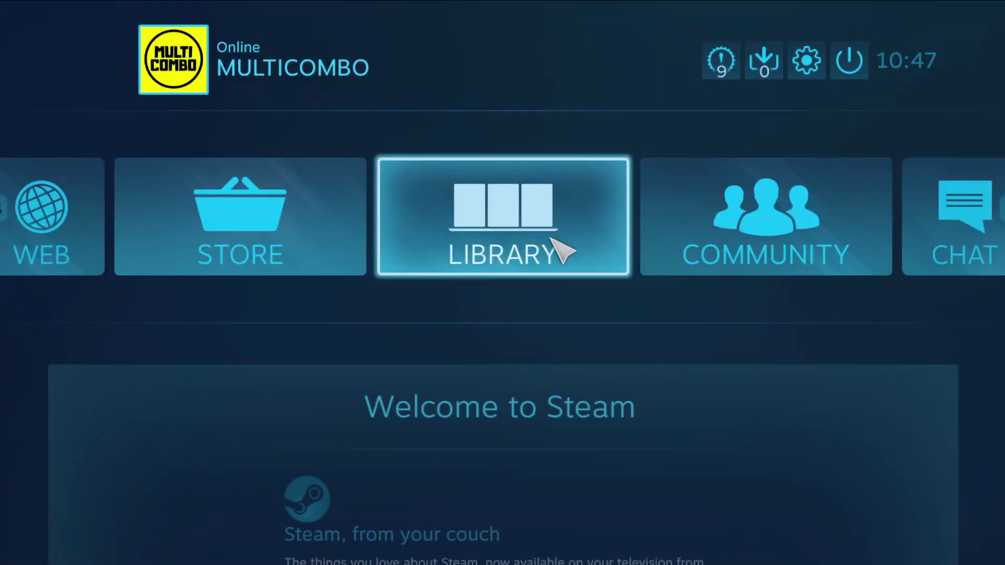
- Set YOUR PROBLEMATIC GAME's Steam Input Per-Game Setting to Forced Off in Controller Options
left_click(515, 260)
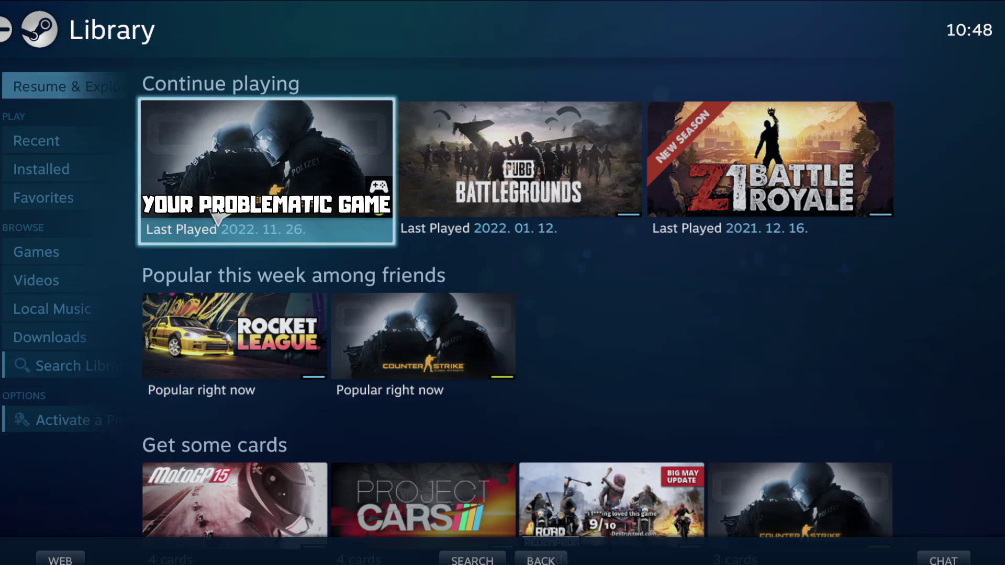
left_click(259, 217)
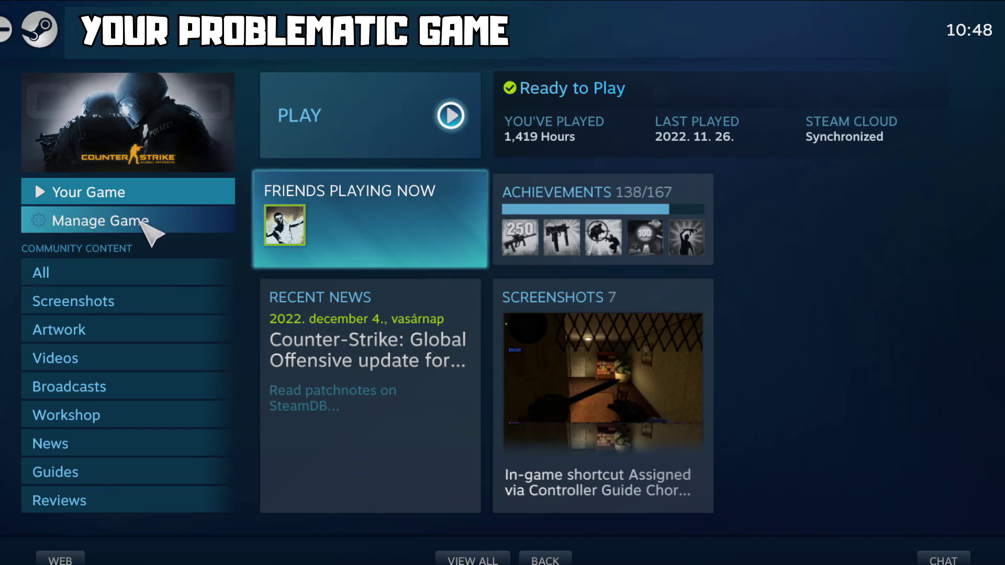
left_click(140, 222)
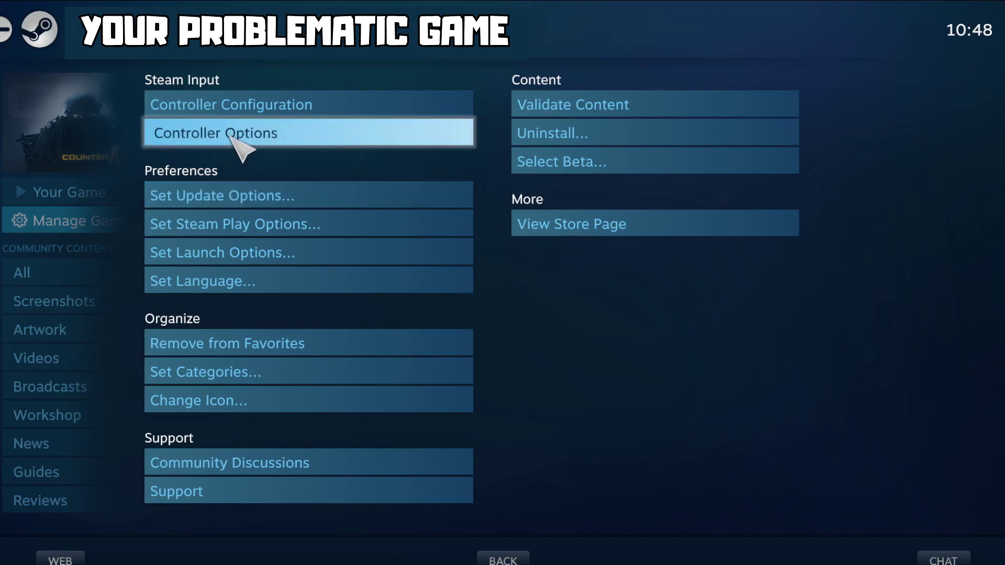
left_click(285, 134)
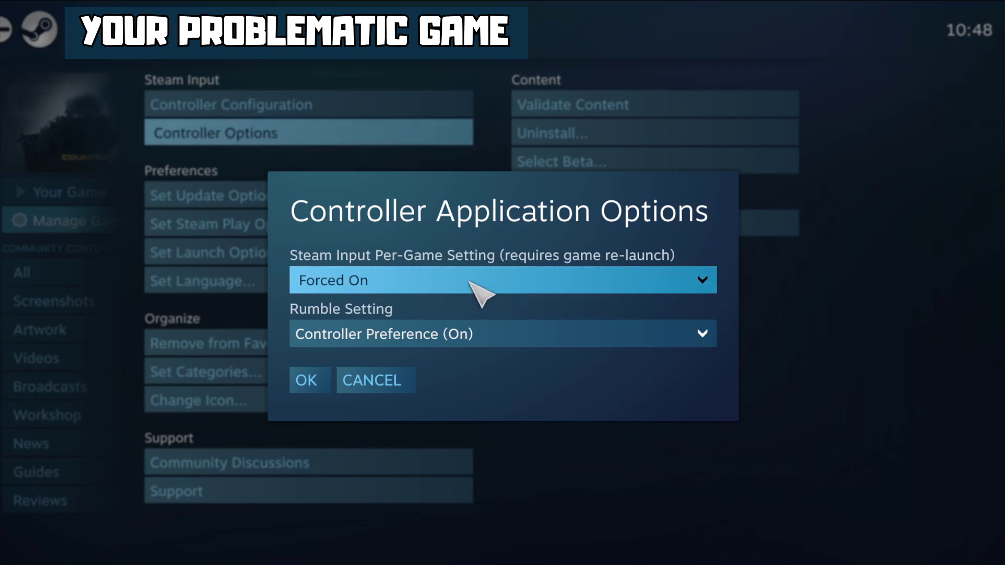
left_click(484, 286)
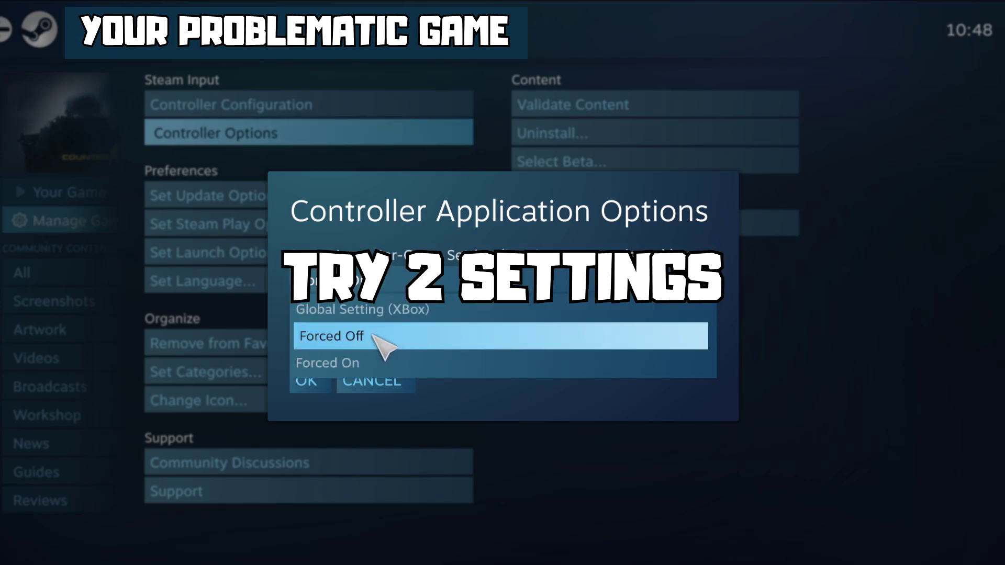
left_click(354, 356)
left_click(347, 337)
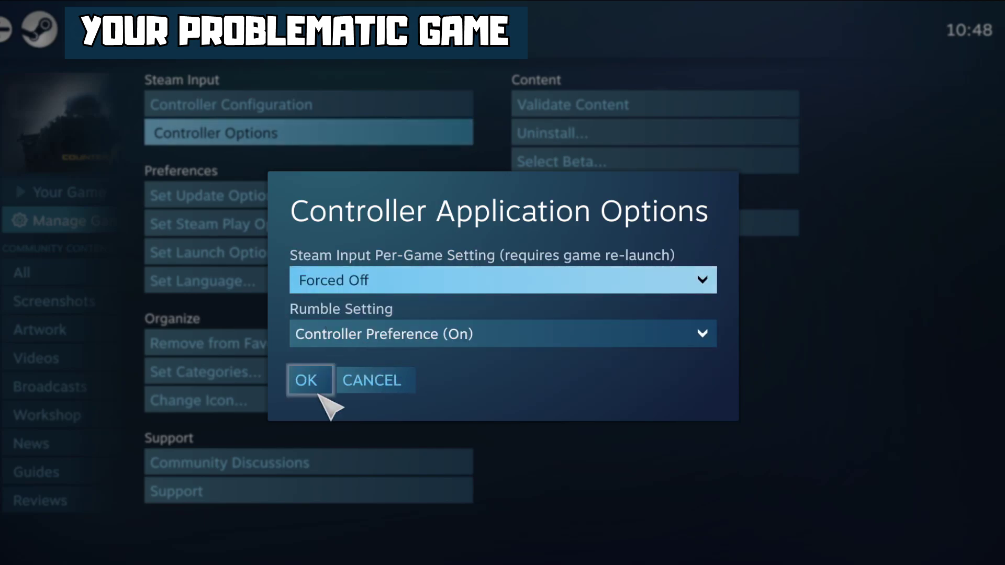
left_click(314, 381)
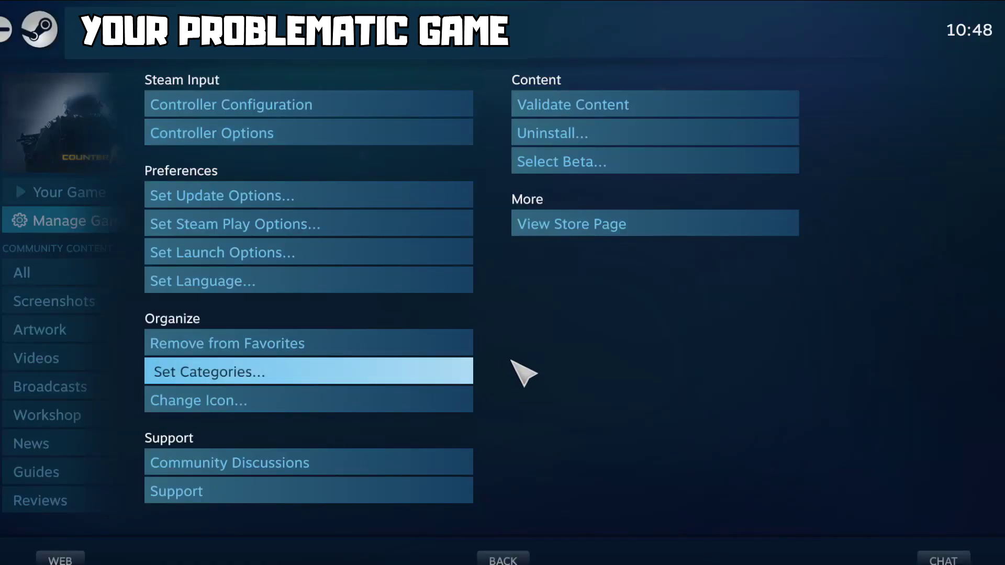
key("Escape")
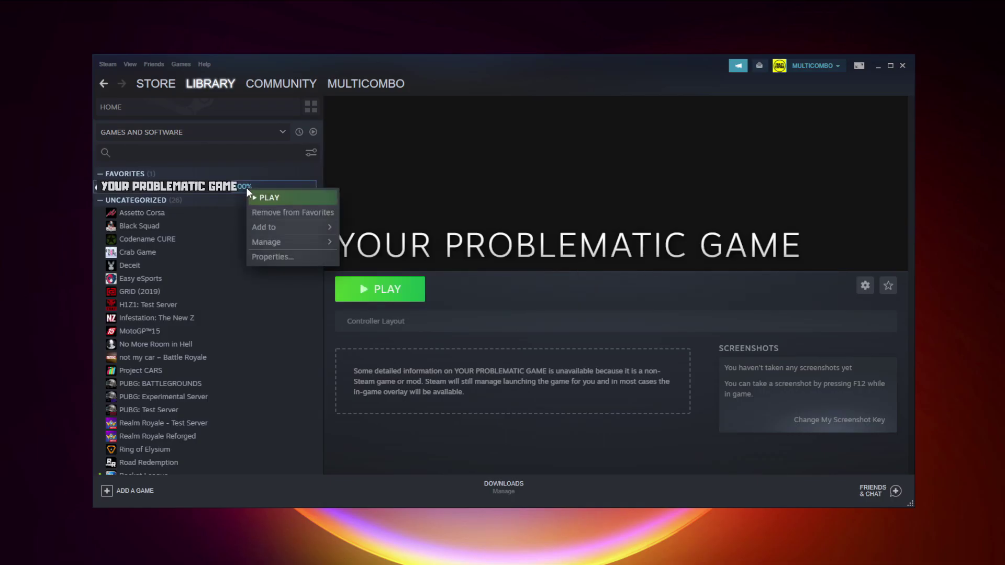
- Set Counter-Strike: Global Offensive's controller override to Disable Steam Input in its Properties
left_click(300, 256)
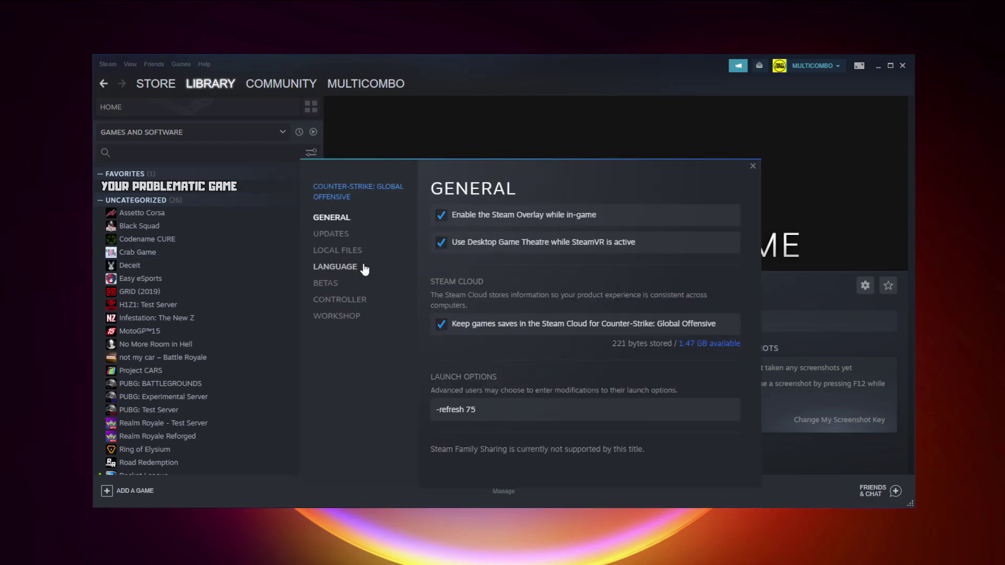
left_click(345, 302)
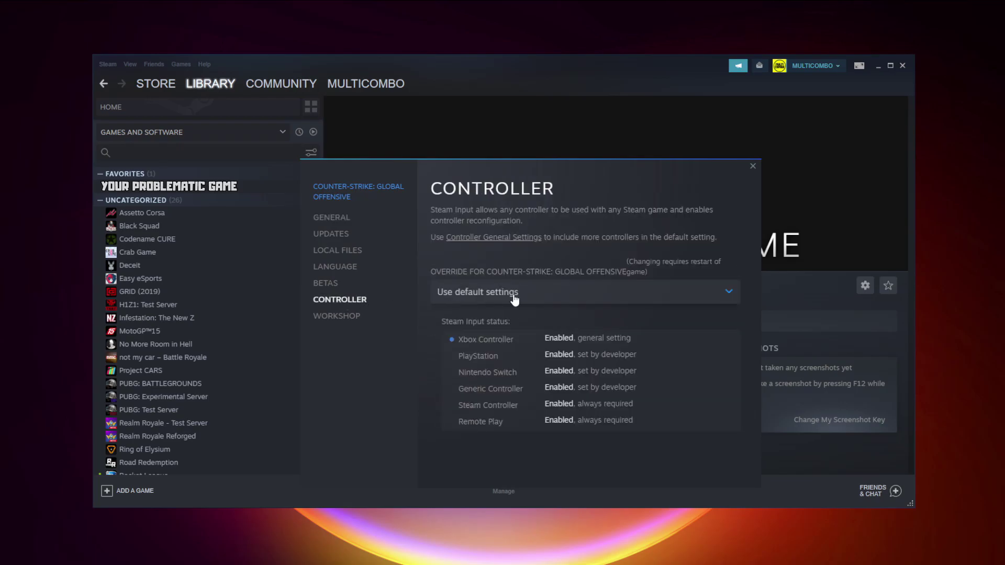
left_click(514, 298)
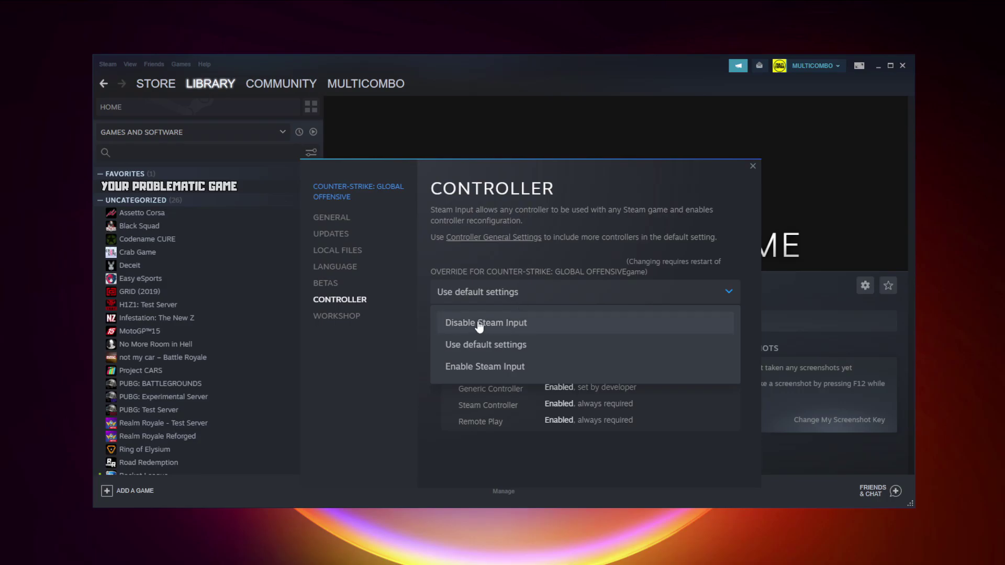
left_click(508, 324)
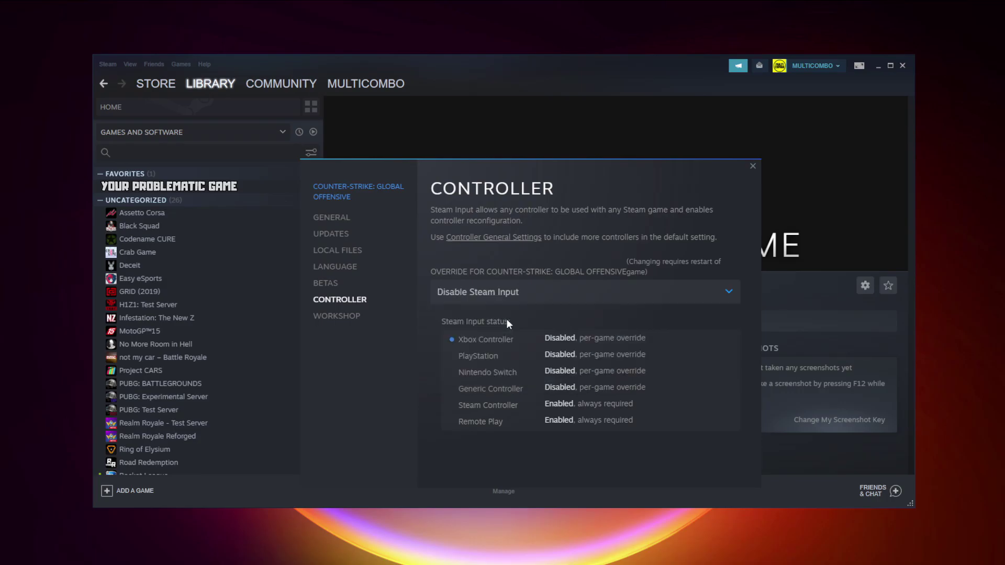
left_click(752, 166)
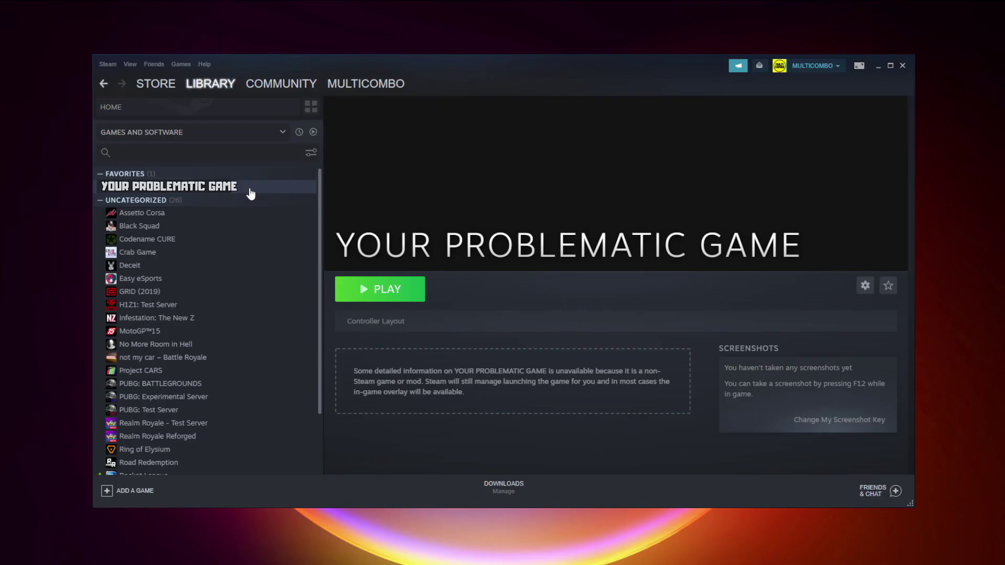
- Switch Counter-Strike: Global Offensive's controller override to Enable Steam Input for all controller types
right_click(250, 189)
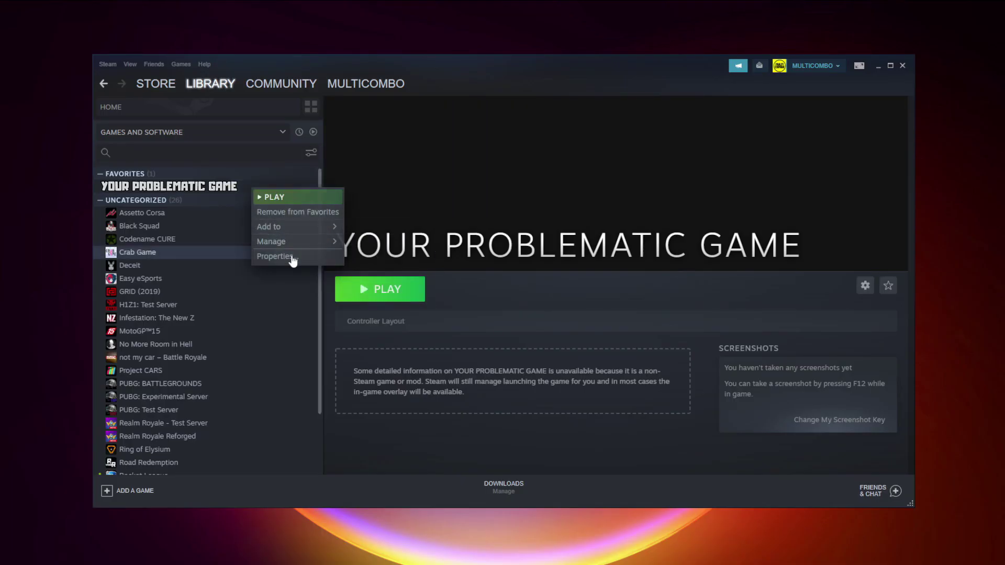
left_click(292, 256)
left_click(365, 307)
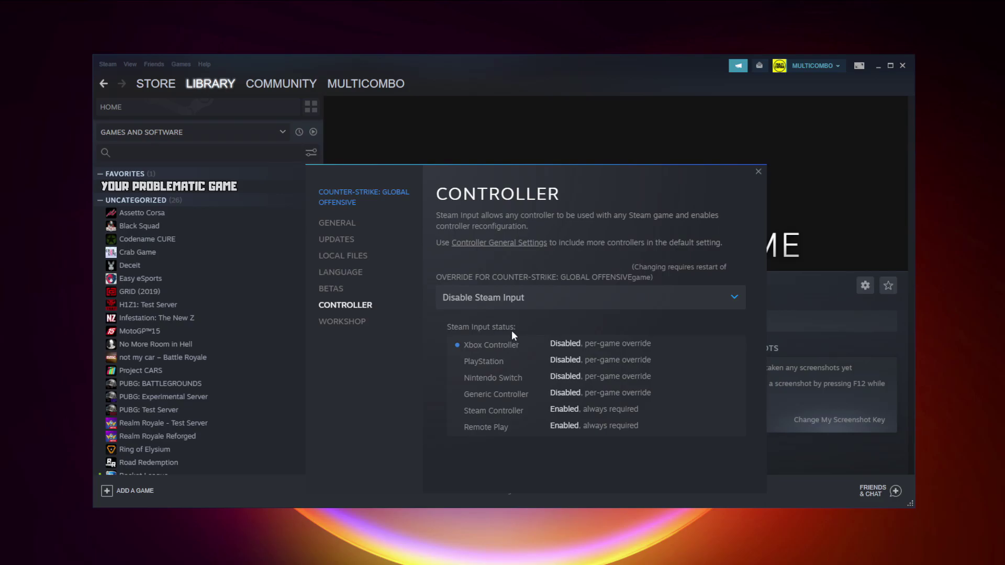
left_click(510, 297)
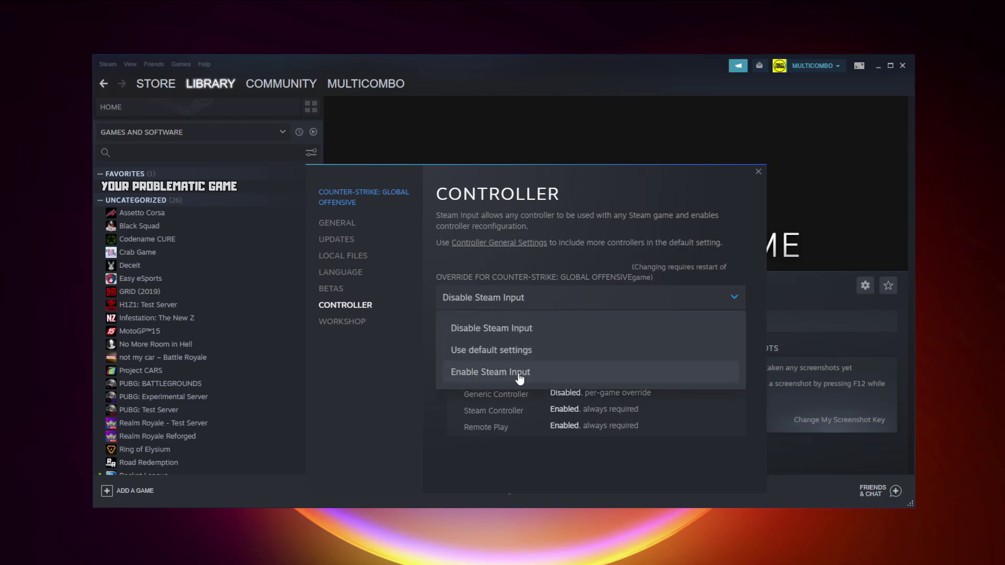
left_click(557, 377)
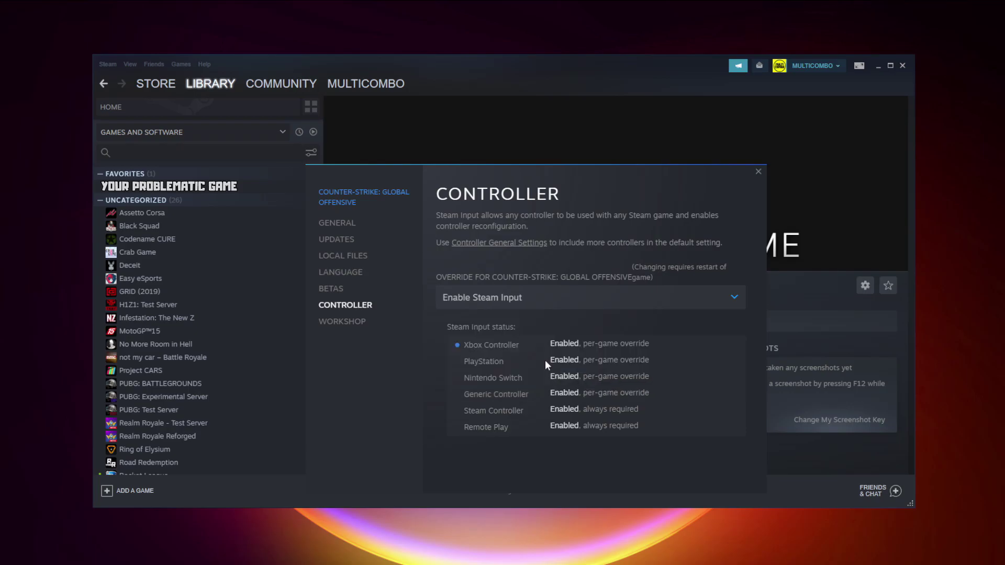
left_click(758, 171)
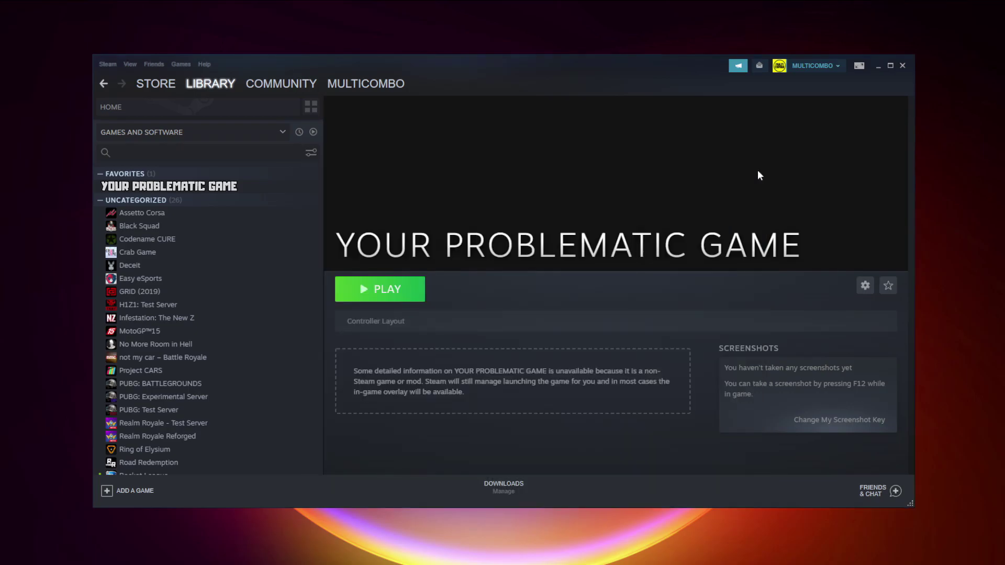